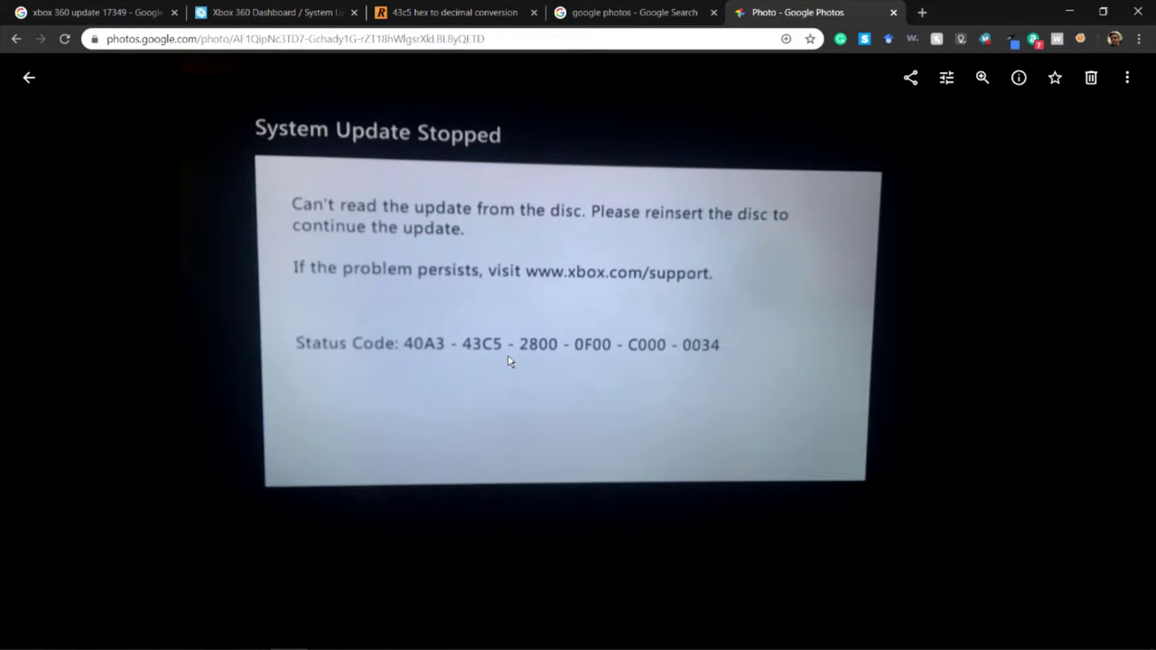
Clear the hexadecimal to decimal converter and convert the hex number 43c5 to decimal
click(454, 12)
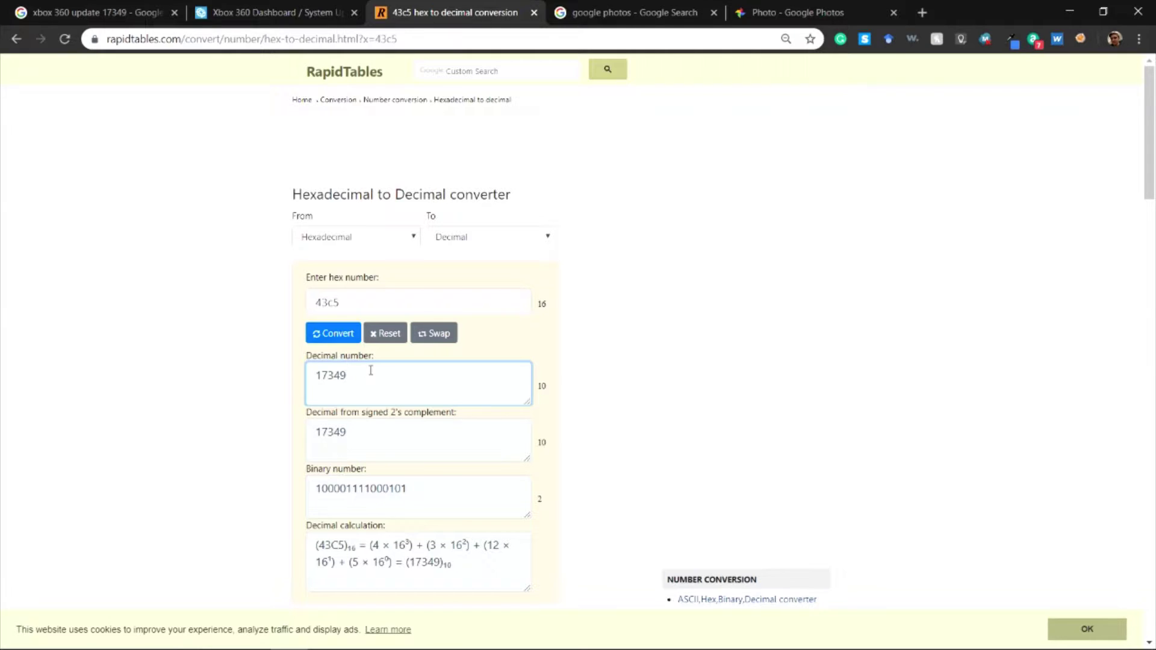
click(379, 333)
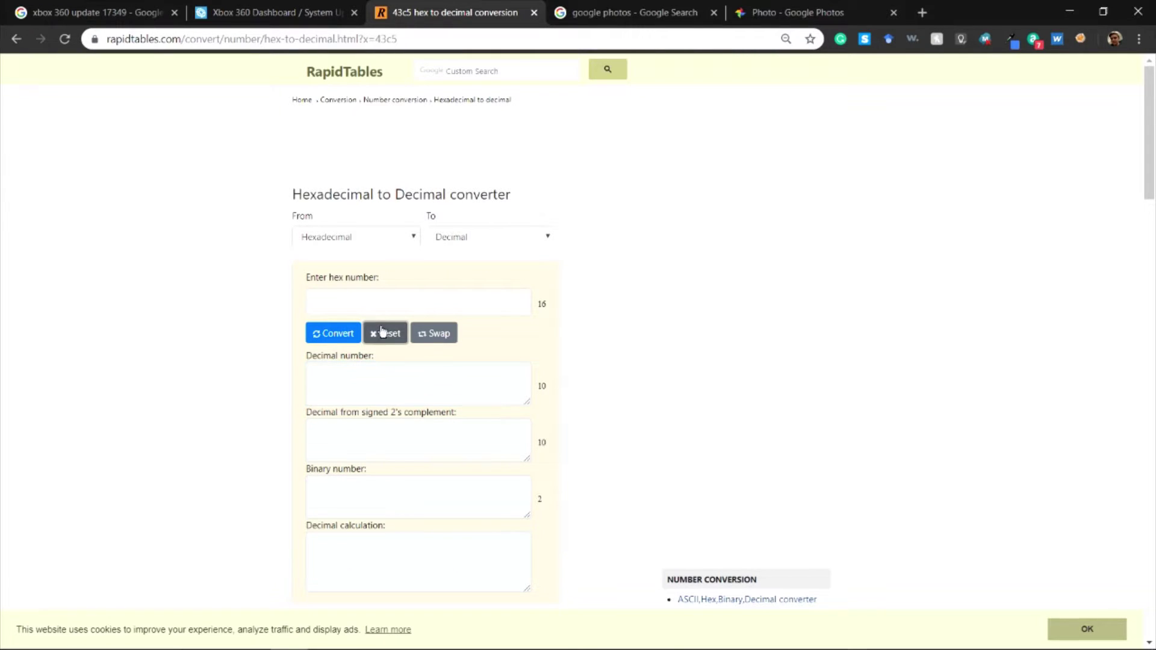
click(366, 298)
text(43c5)
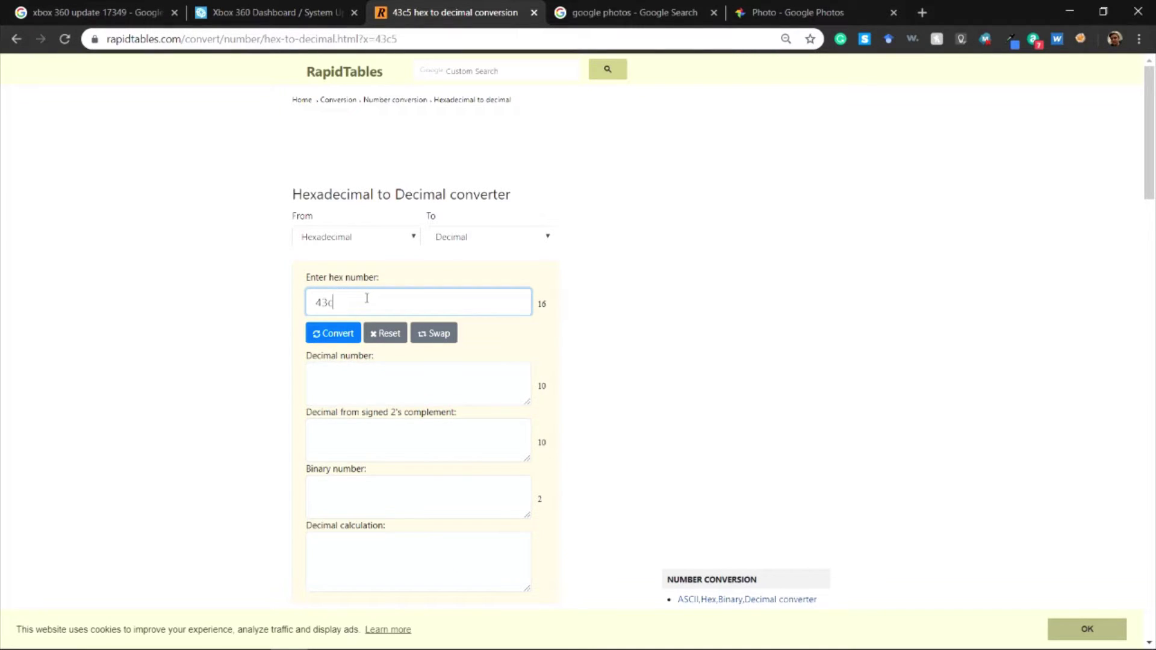
click(335, 332)
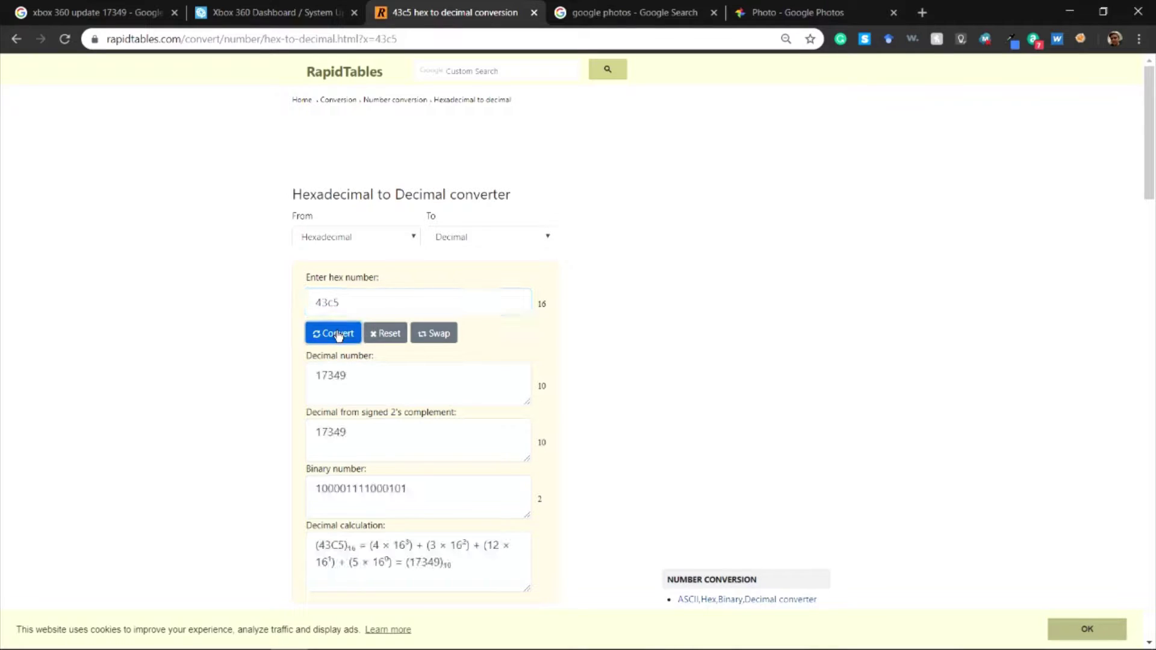
click(363, 384)
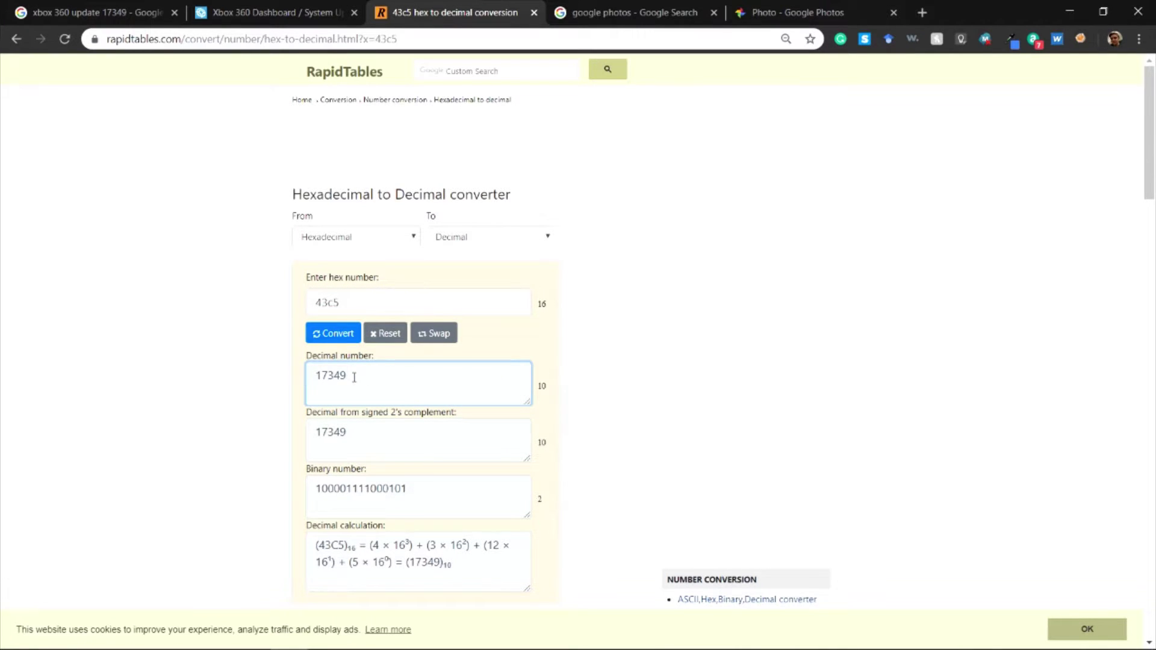
Look through the Google results for "xbox 360 update 17349" for pages offering the update download
click(106, 7)
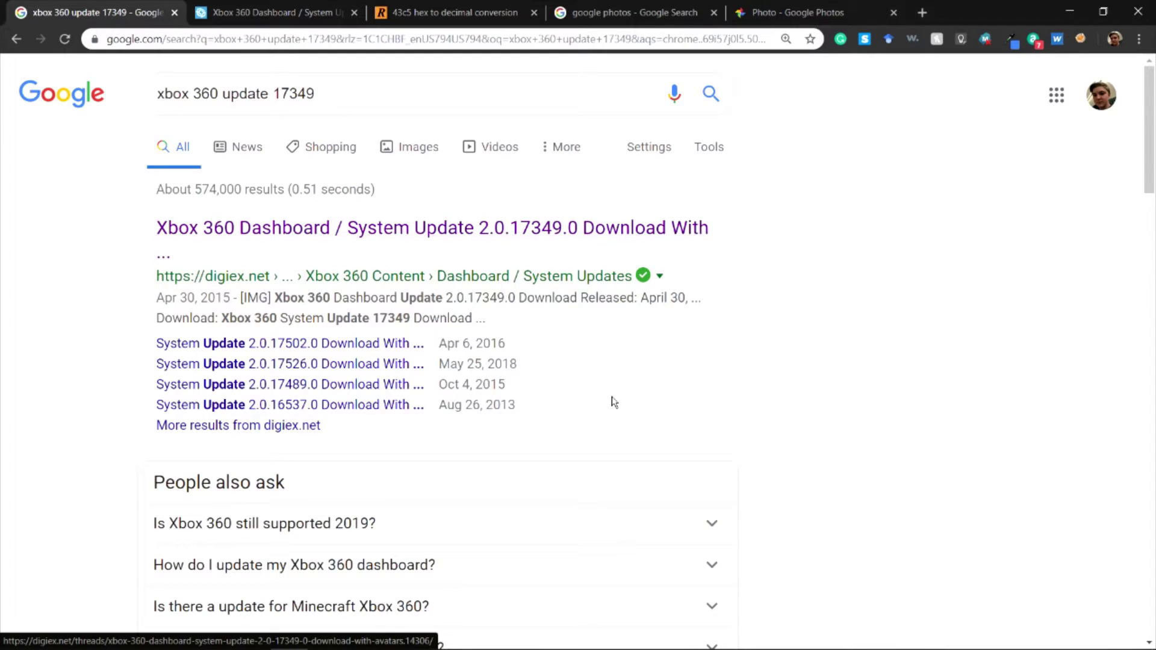
scroll(611, 400, down, 3)
scroll(613, 402, down, 3)
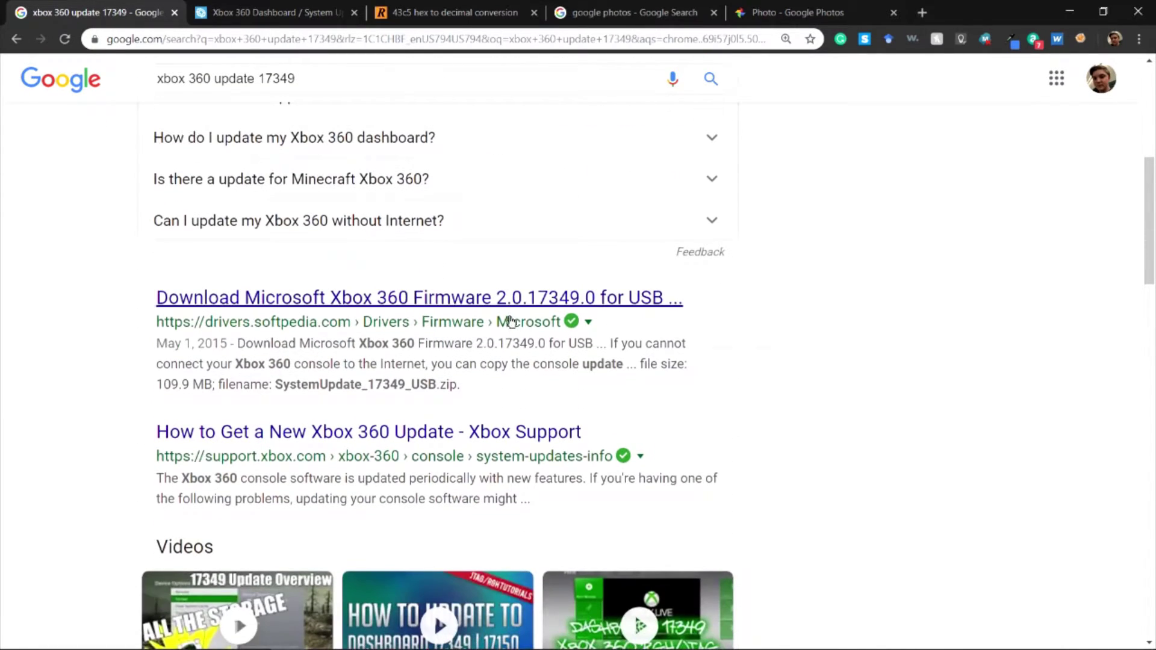
scroll(624, 360, down, 3)
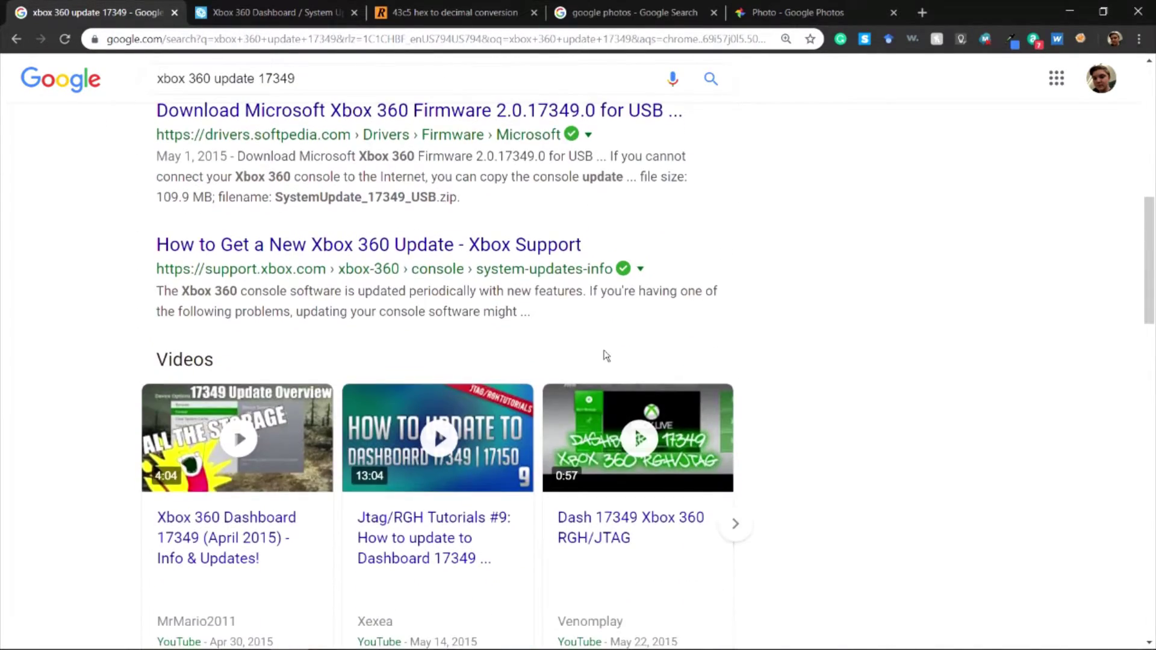
scroll(668, 366, down, 5)
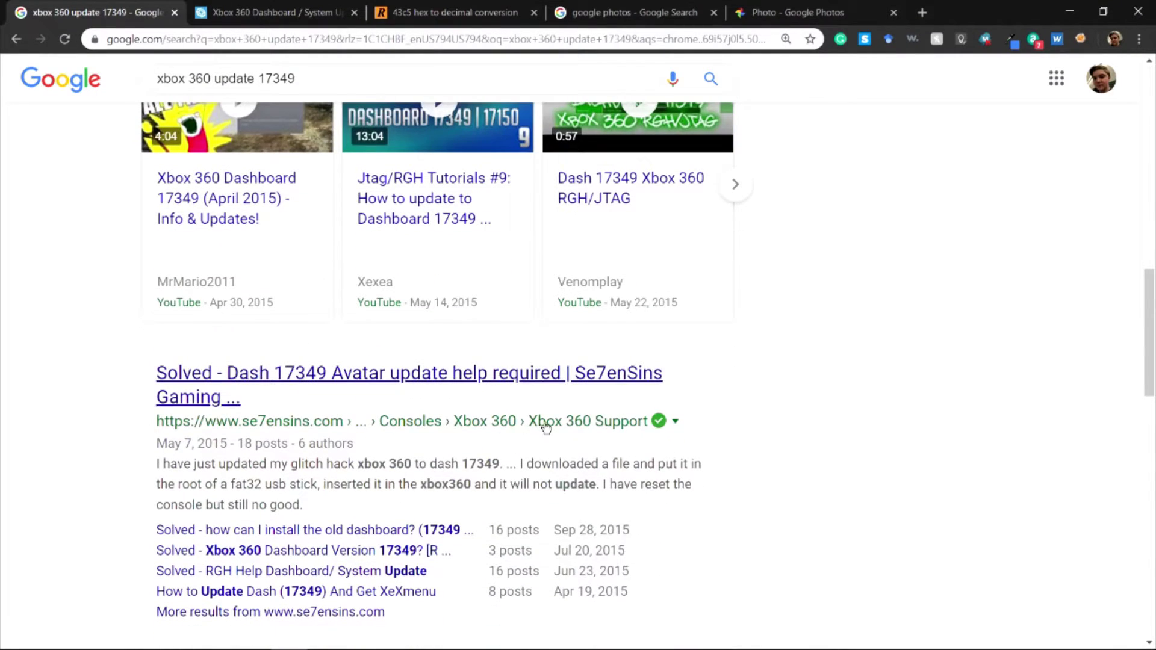
scroll(802, 408, up, 14)
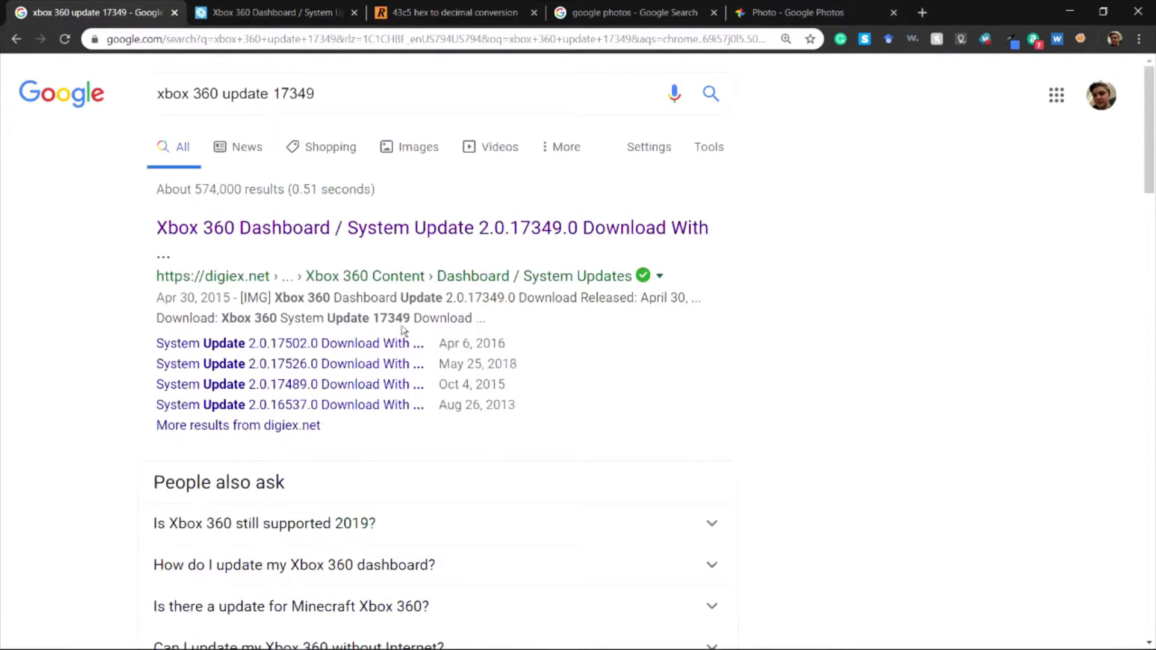
Return to the hex converter and highlight the converted decimal number to check the update version
click(438, 11)
drag(372, 376, 283, 377)
click(374, 378)
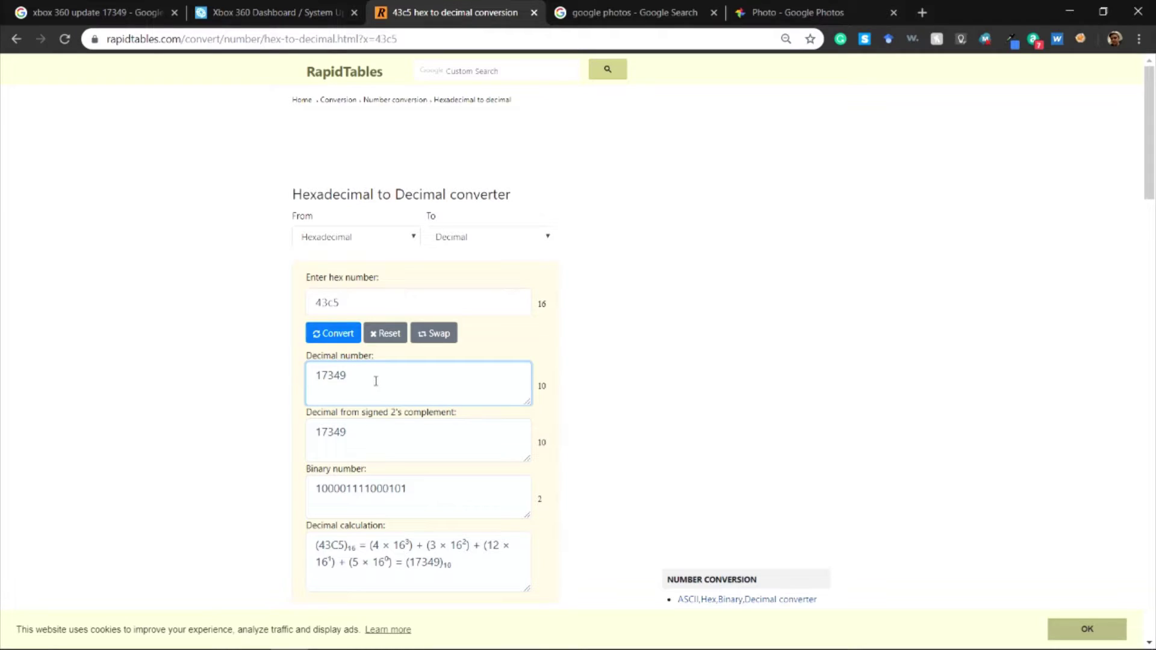
drag(374, 378, 291, 379)
Review the installation instructions and download link for Xbox 360 System Update 17349 on the Digiex thread
click(256, 14)
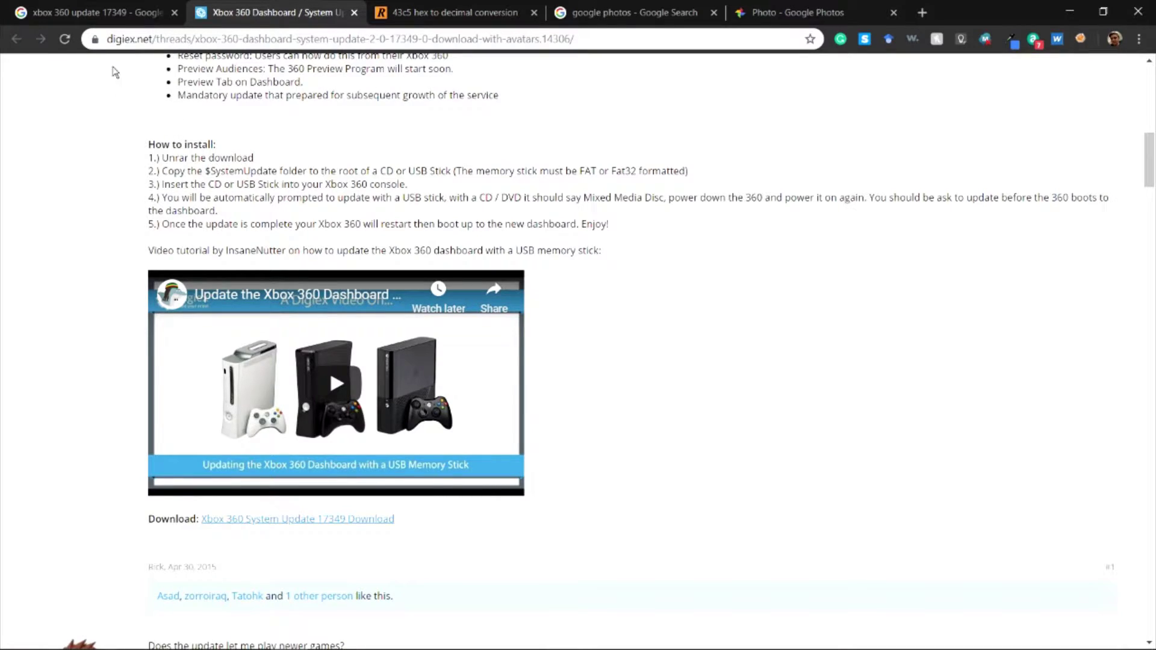
scroll(279, 162, up, 2)
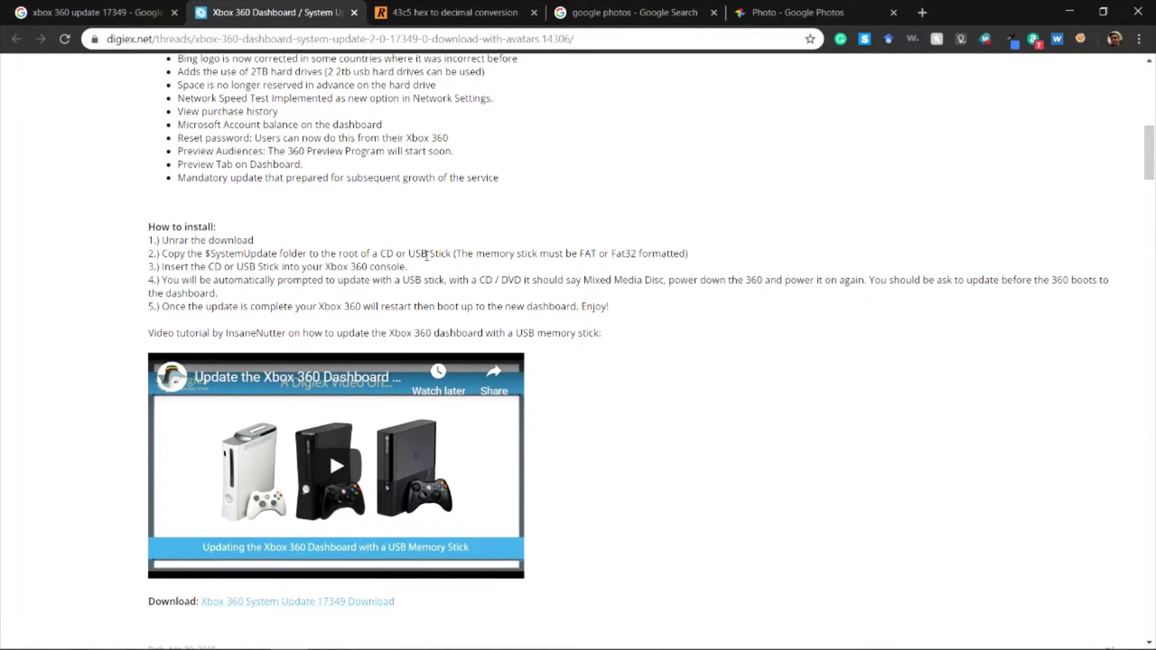
scroll(717, 277, down, 1)
scroll(717, 277, down, 7)
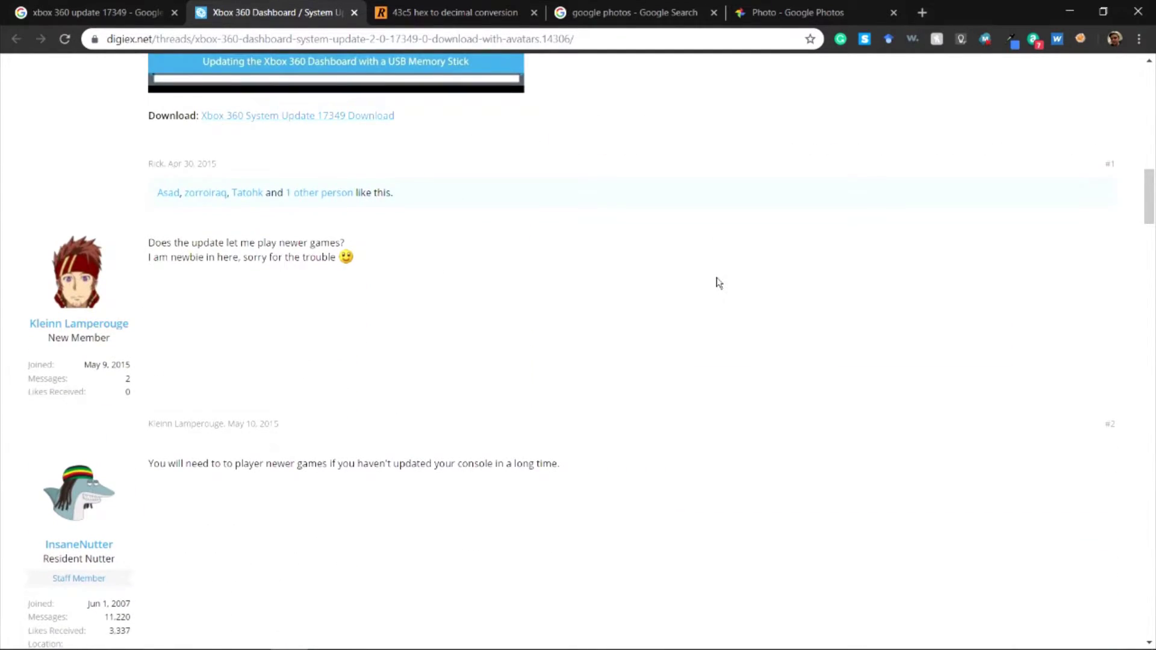
scroll(717, 280, up, 1)
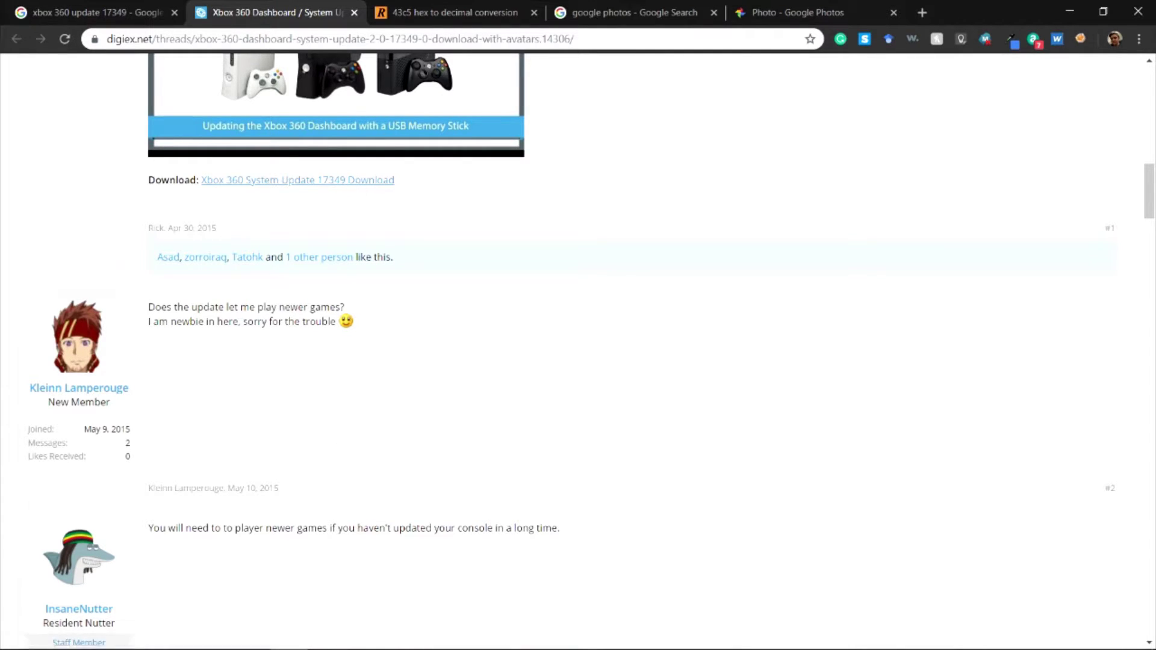
Switch to File Explorer and extract 2.0.17349.0.zip directly into the root of USB Drive (E:)
mouse_move(331, 644)
mouse_move(210, 630)
click(176, 635)
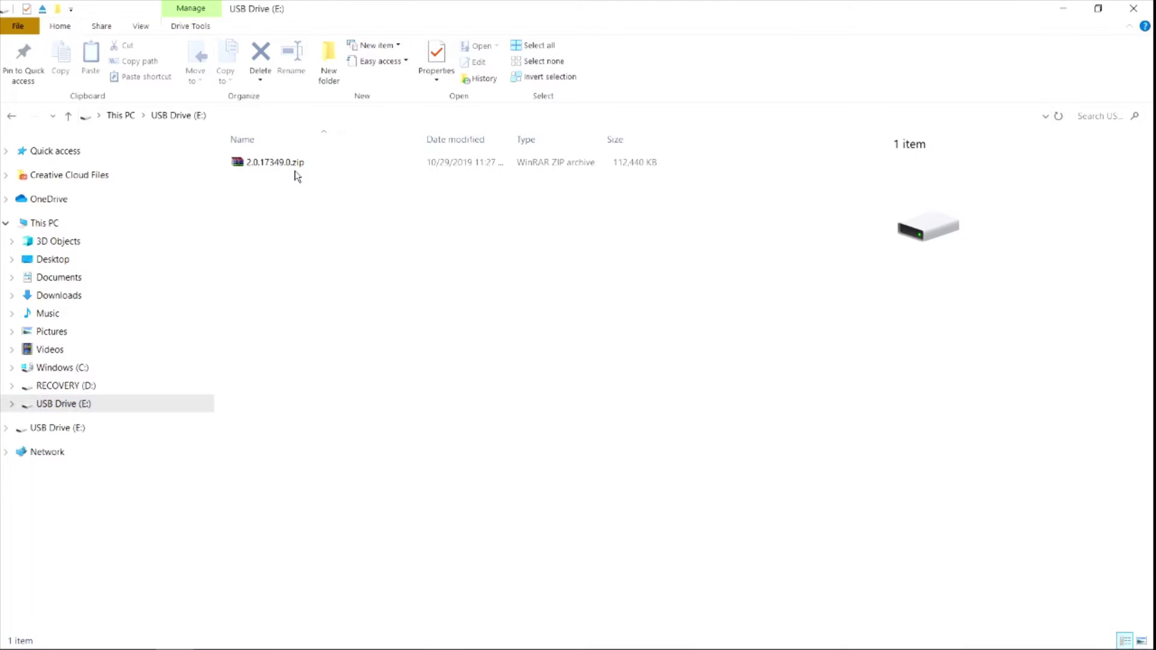
click(296, 169)
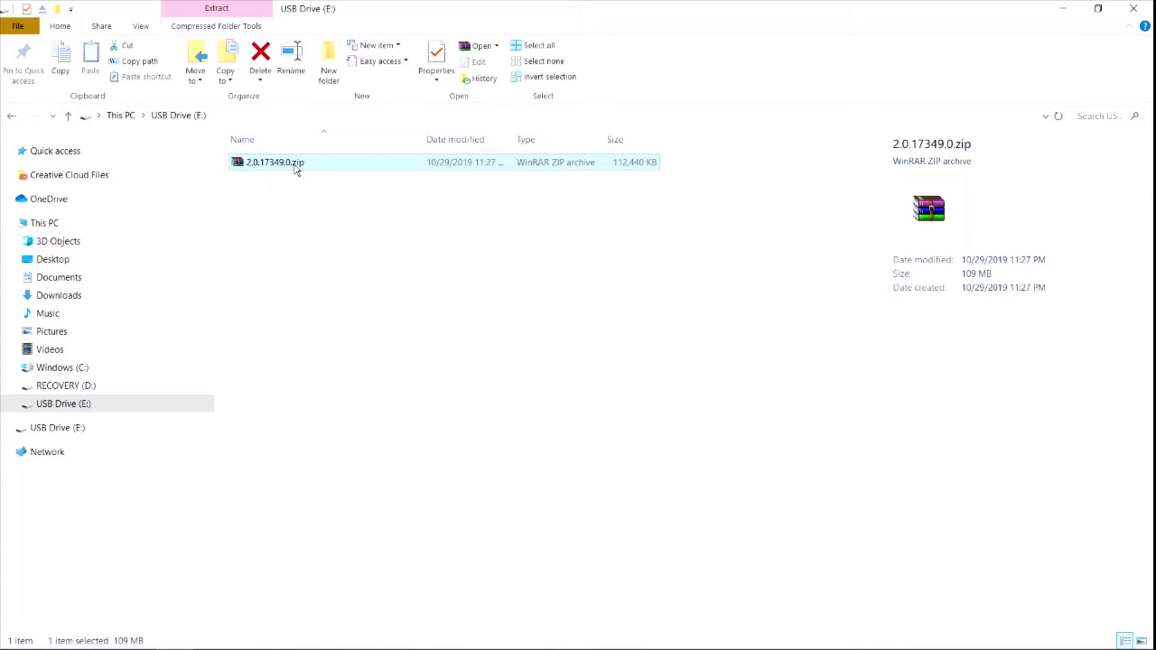
right_click(296, 168)
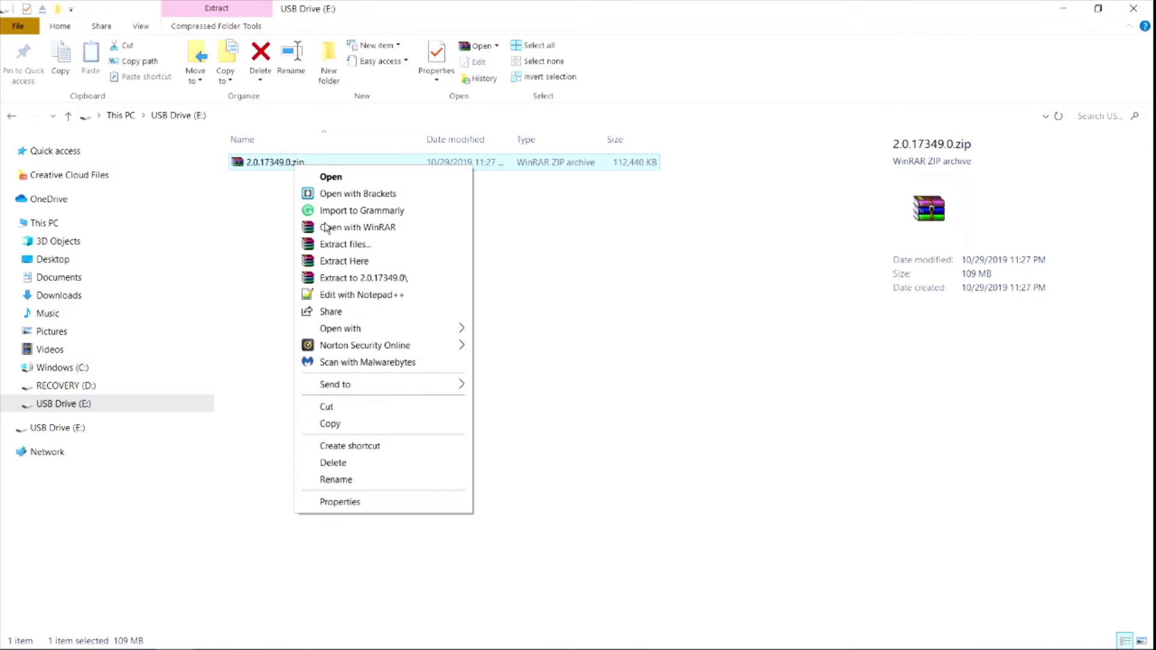
click(331, 262)
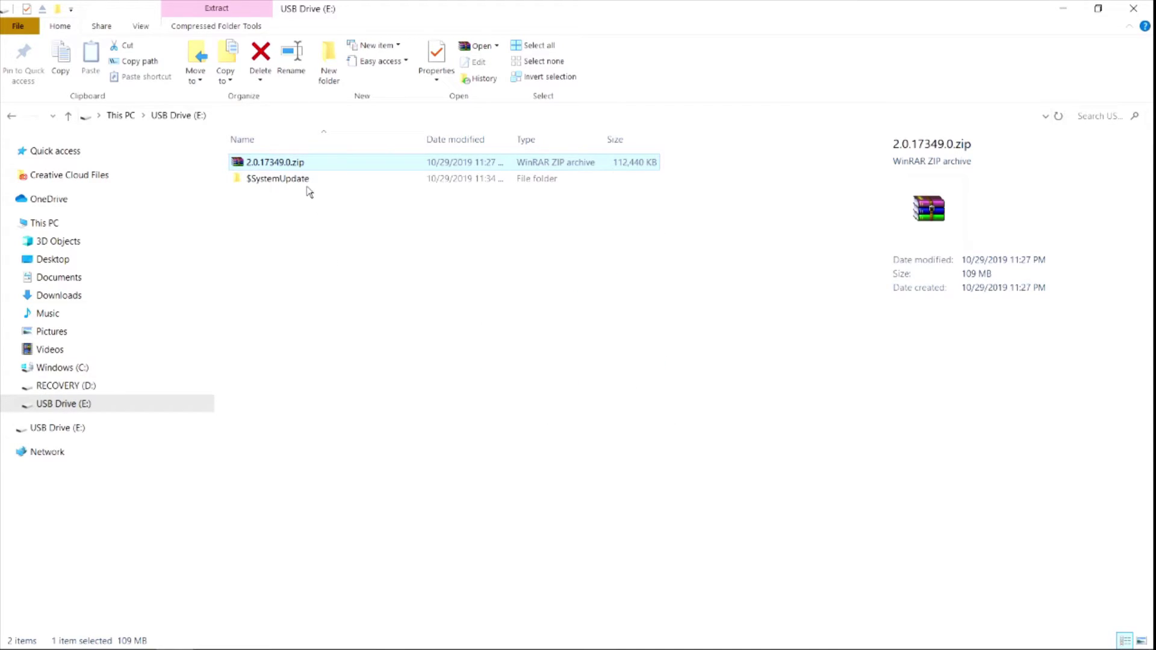
Delete the 2.0.17349.0.zip archive from the USB drive, leaving its name unchanged
click(300, 164)
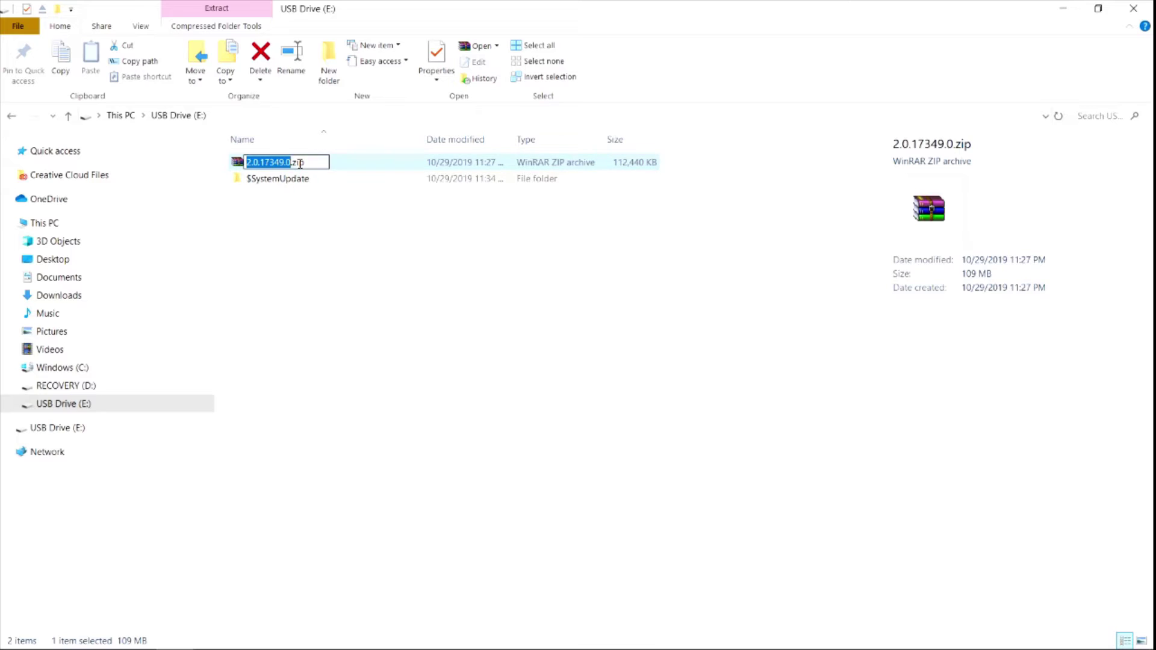
click(345, 168)
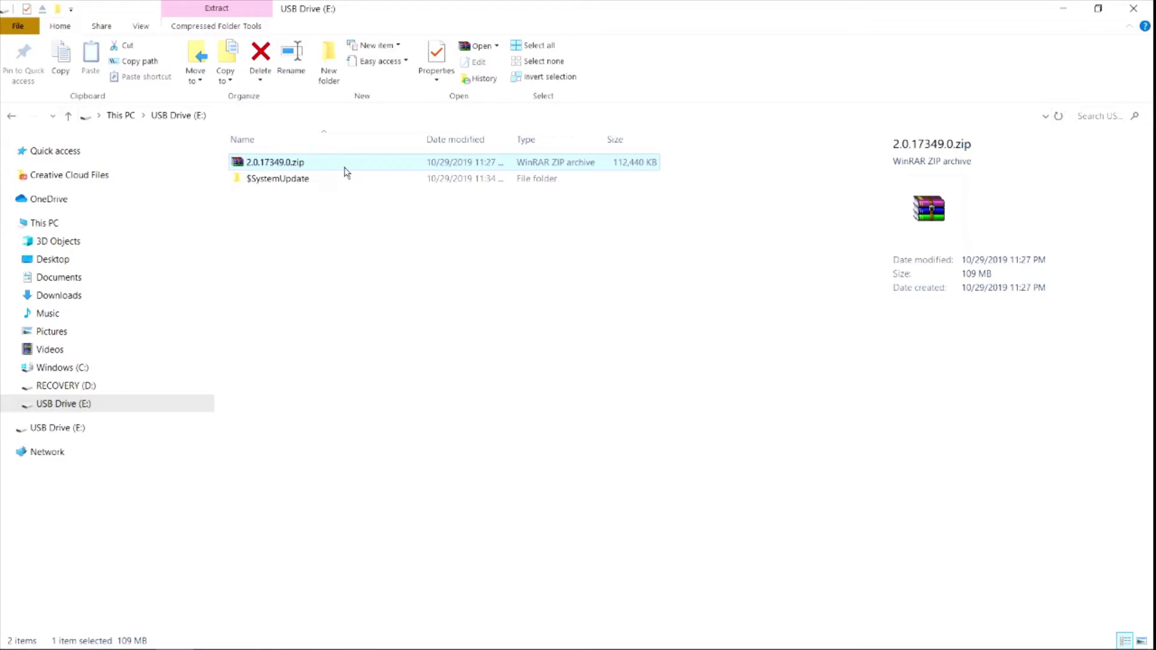
key(Delete)
click(612, 391)
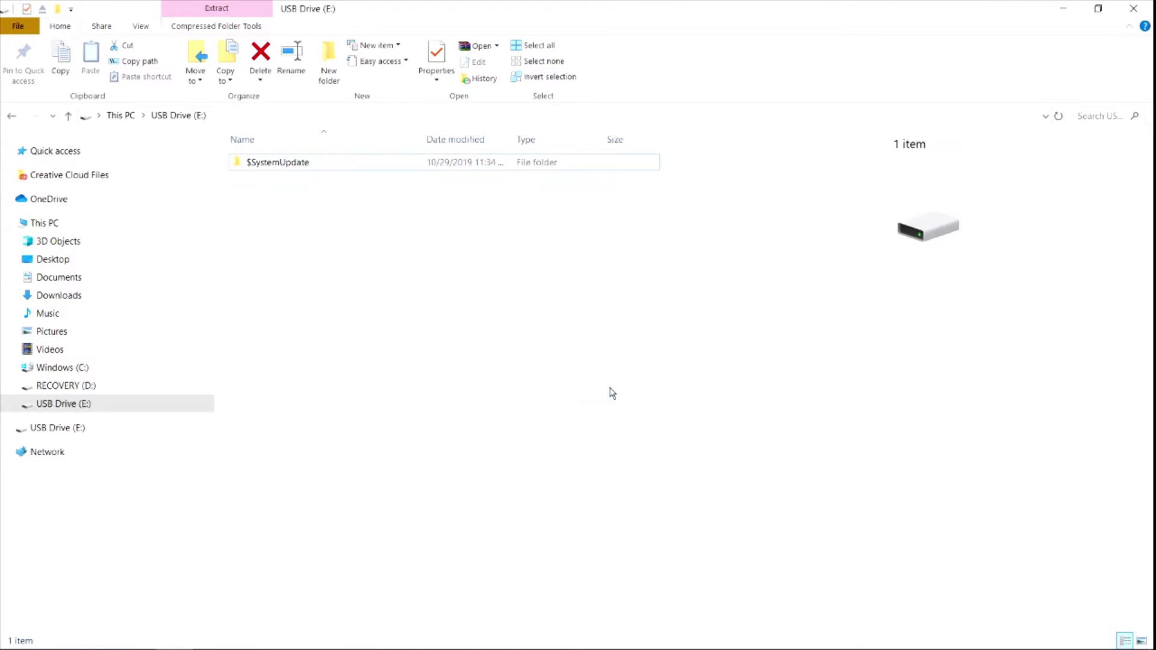
Clear the selection of the $SystemUpdate folder and bring up the USB drive's management tools for ejecting it
click(303, 168)
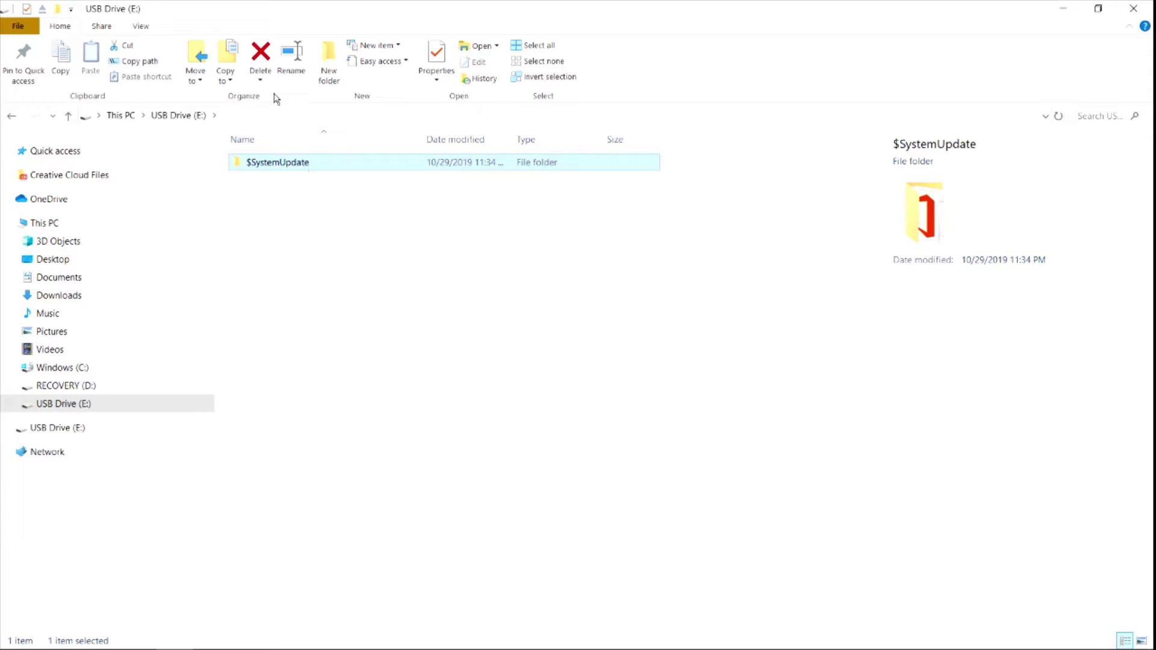
click(313, 234)
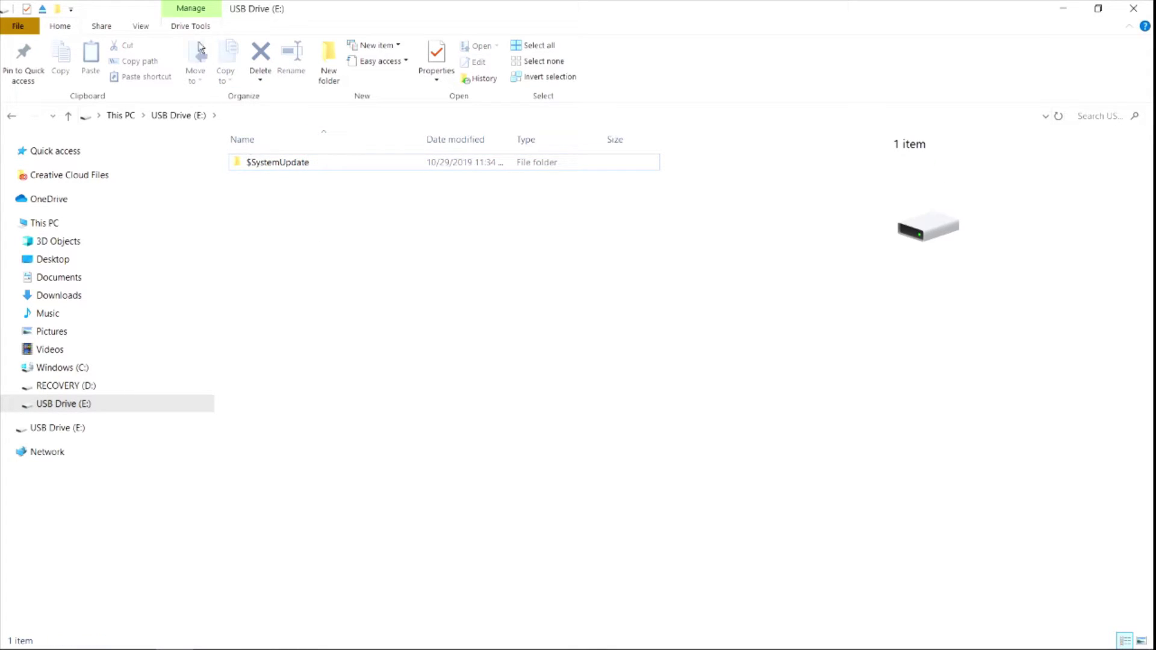
click(188, 26)
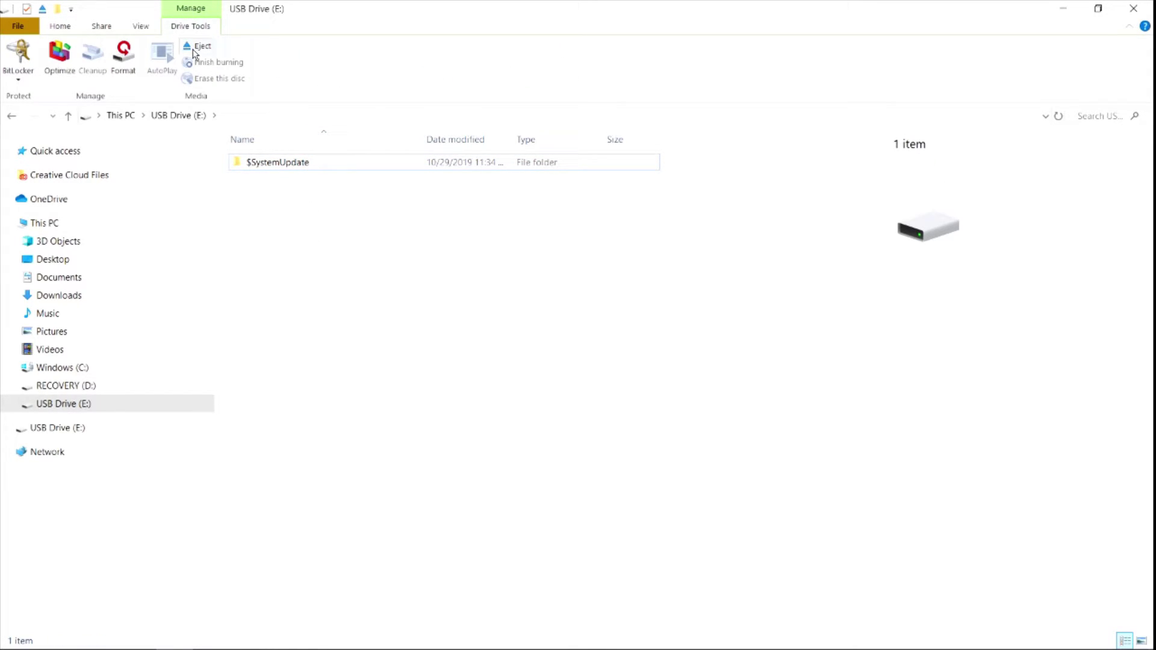